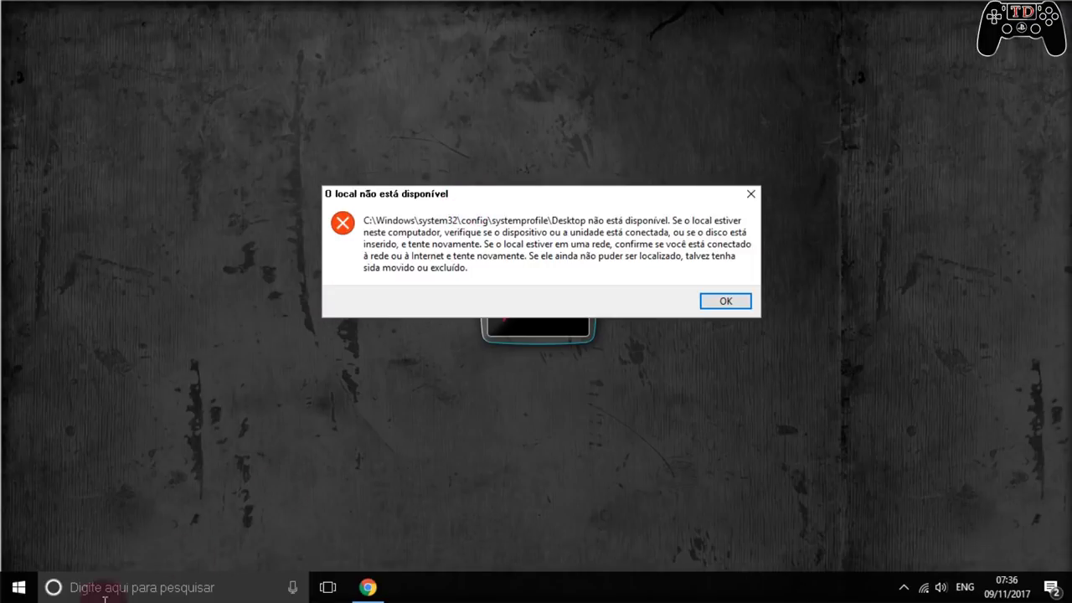
{"action": "left_click", "coordinate": [19, 586]}
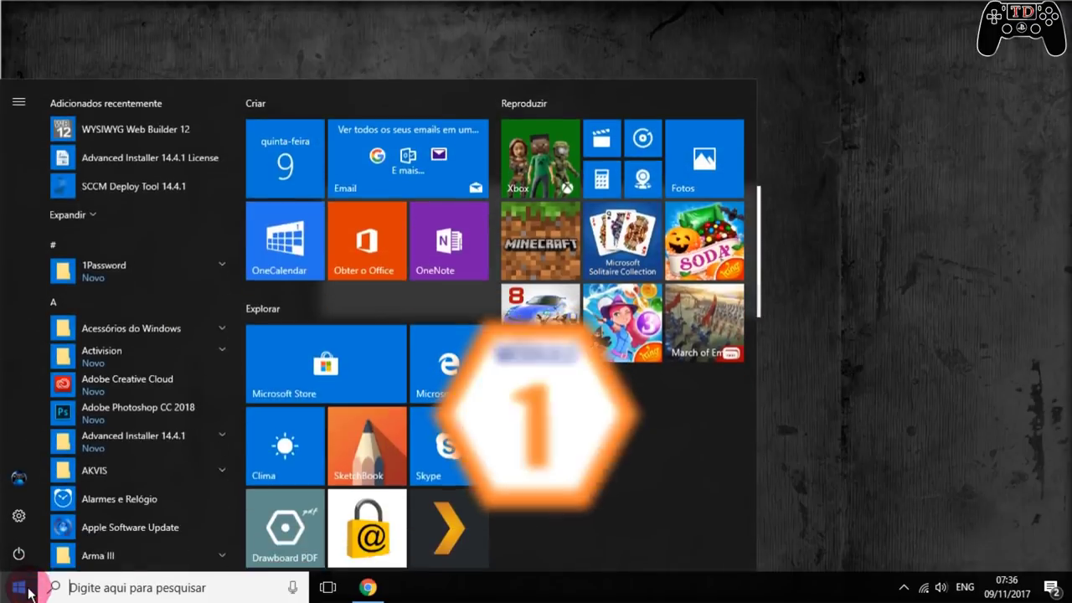
{"action": "left_click", "coordinate": [823, 94]}
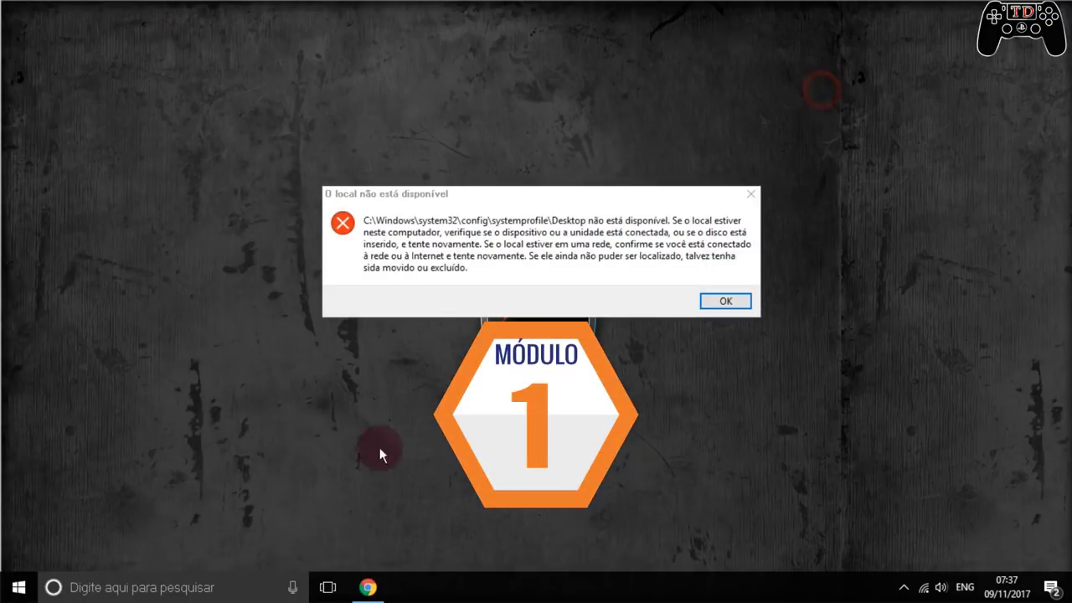
- Find C:\ through the Windows search and open its Usuários folder
{"action": "left_click", "coordinate": [122, 589]}
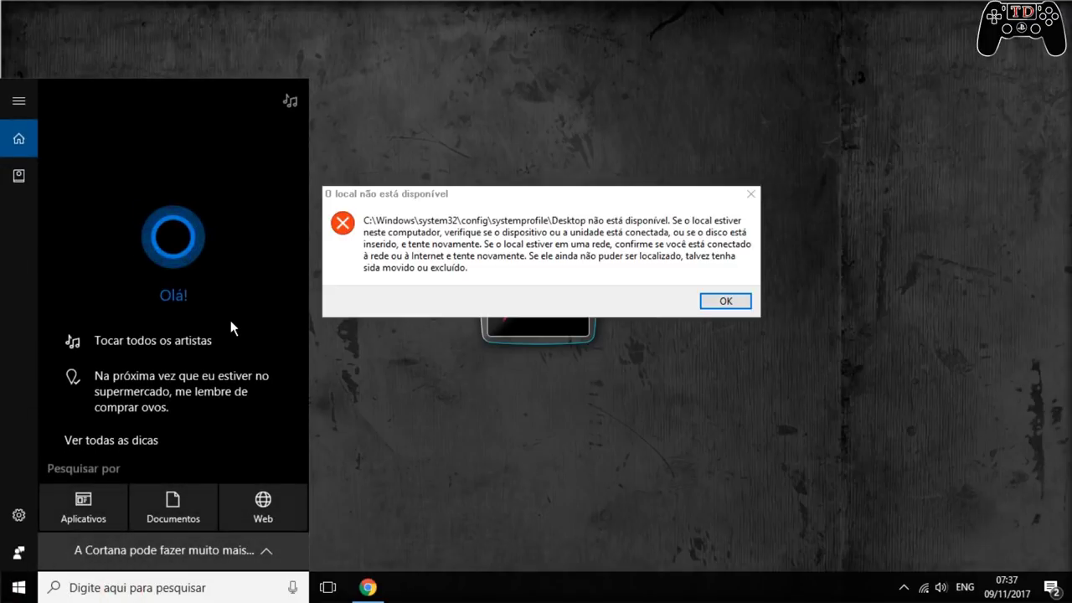
{"action": "type", "text": "C:\\"}
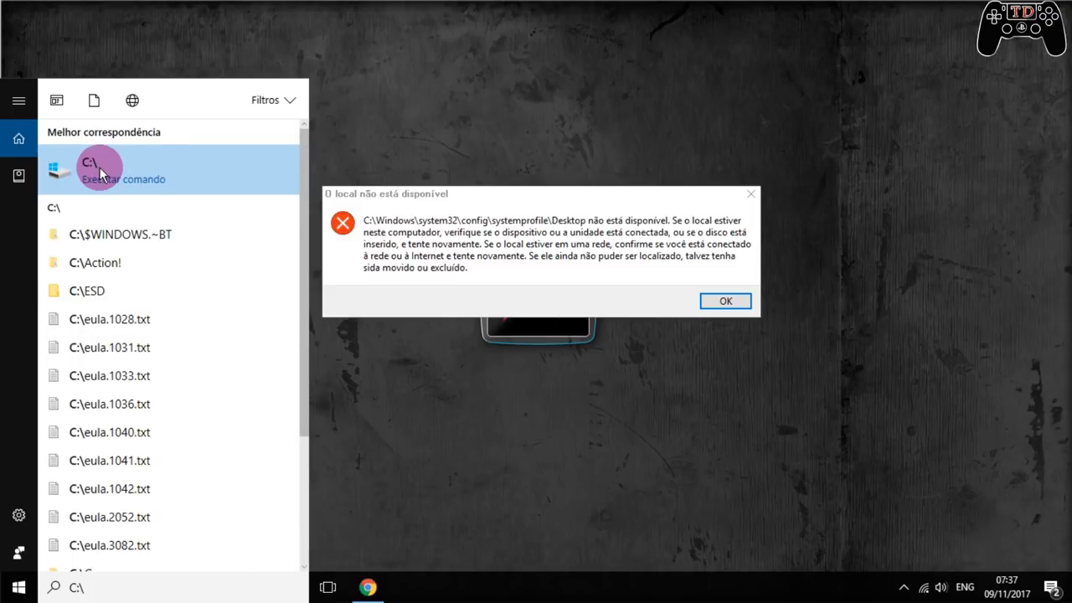
{"action": "left_click", "coordinate": [98, 172]}
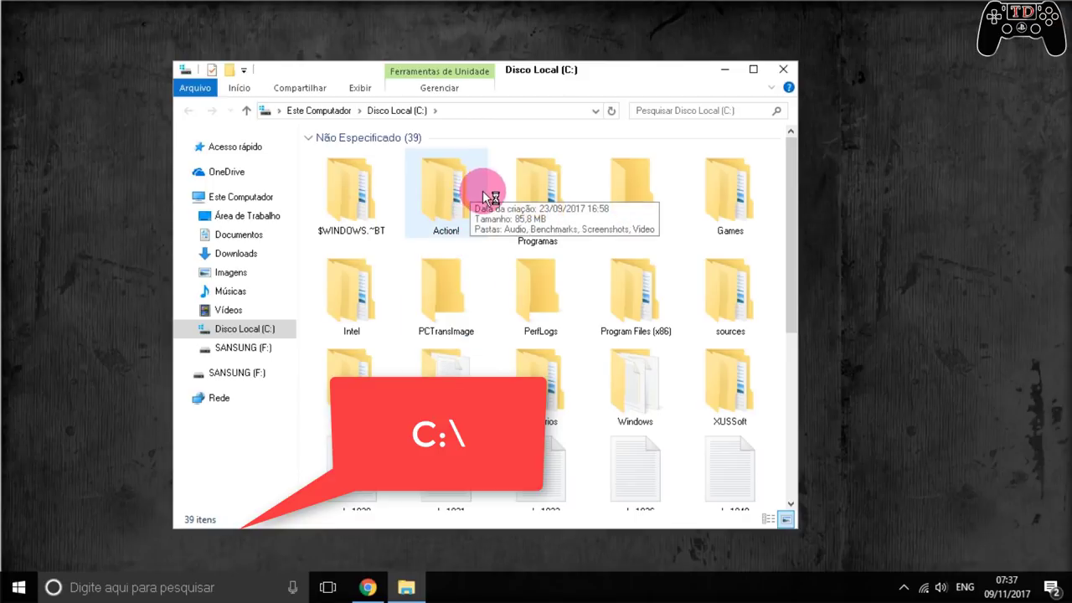
{"action": "double_click", "coordinate": [542, 386]}
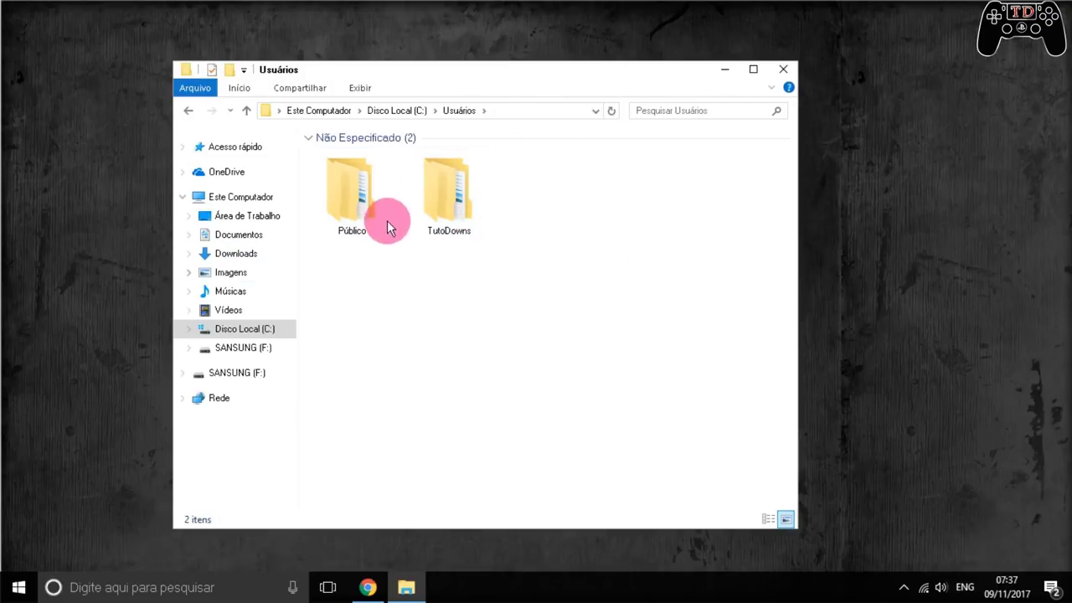
- Try restoring the default folder picture in the TutoDowns folder's customization properties, and close both windows without applying
{"action": "left_click", "coordinate": [442, 201]}
{"action": "right_click", "coordinate": [443, 201]}
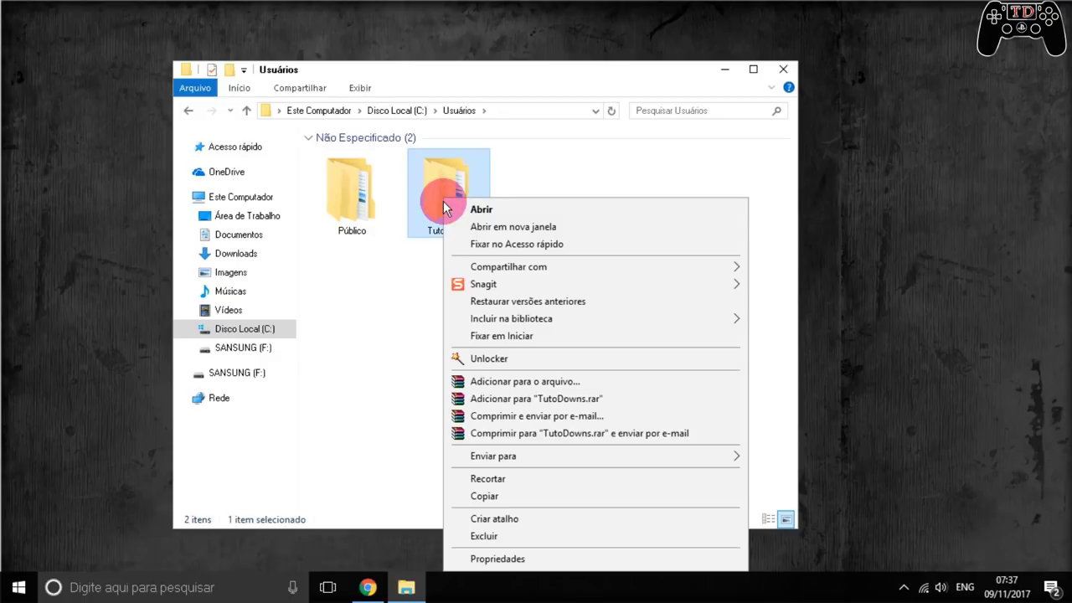
{"action": "left_click", "coordinate": [492, 560]}
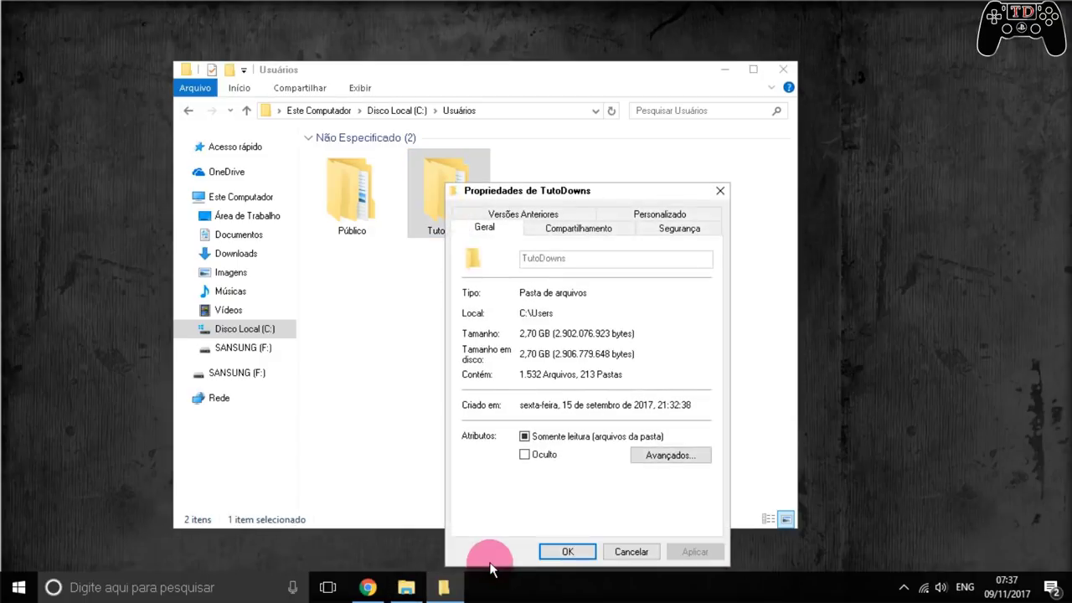
{"action": "left_click", "coordinate": [634, 216]}
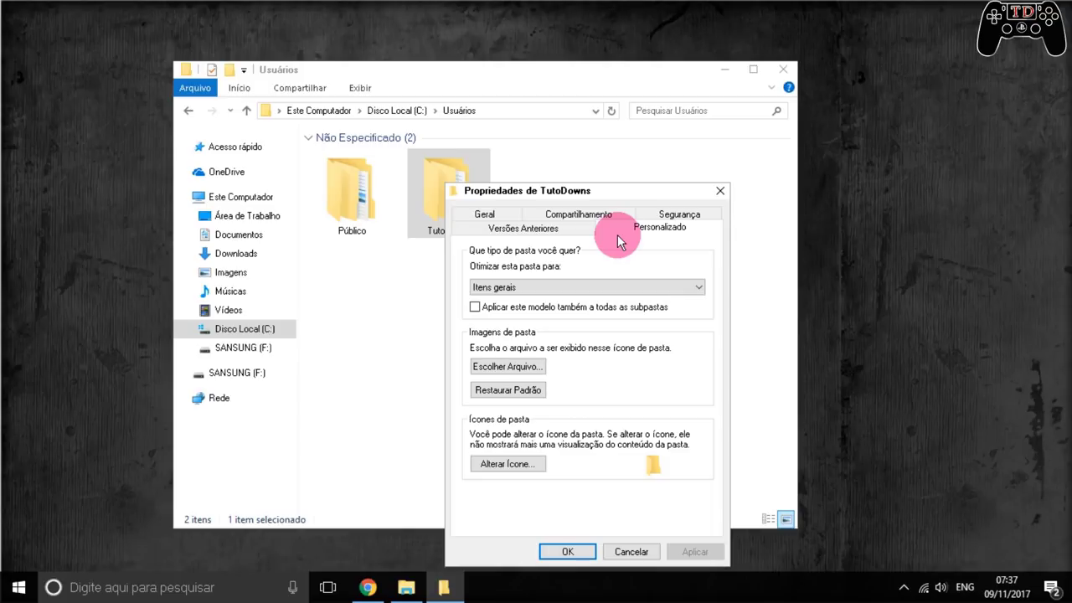
{"action": "left_click", "coordinate": [514, 400]}
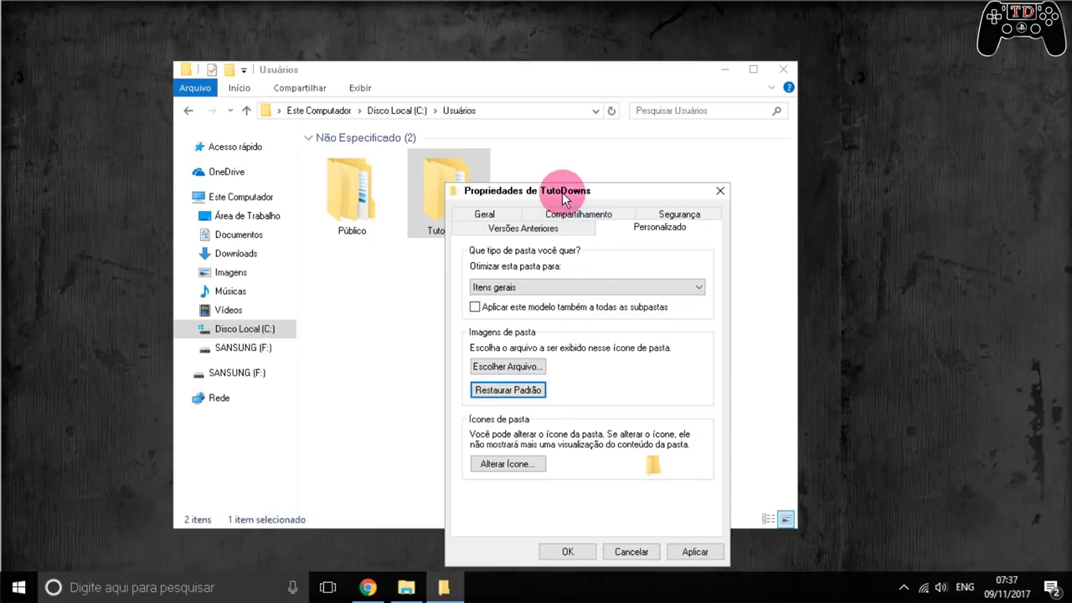
{"action": "left_click_drag", "start_coordinate": [557, 191], "coordinate": [497, 160]}
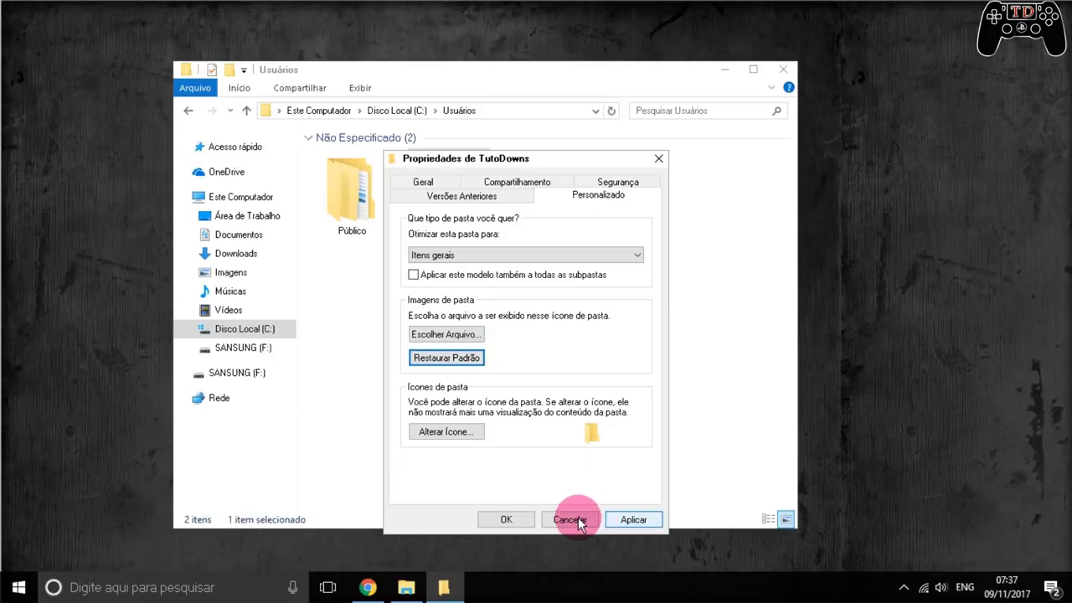
{"action": "left_click", "coordinate": [447, 360]}
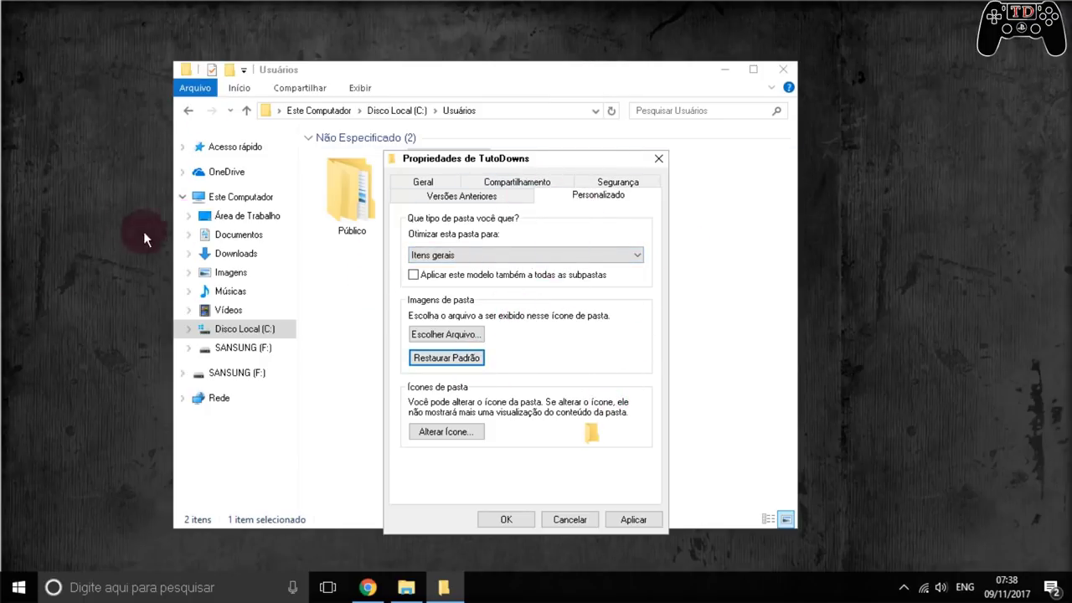
{"action": "left_click", "coordinate": [658, 159]}
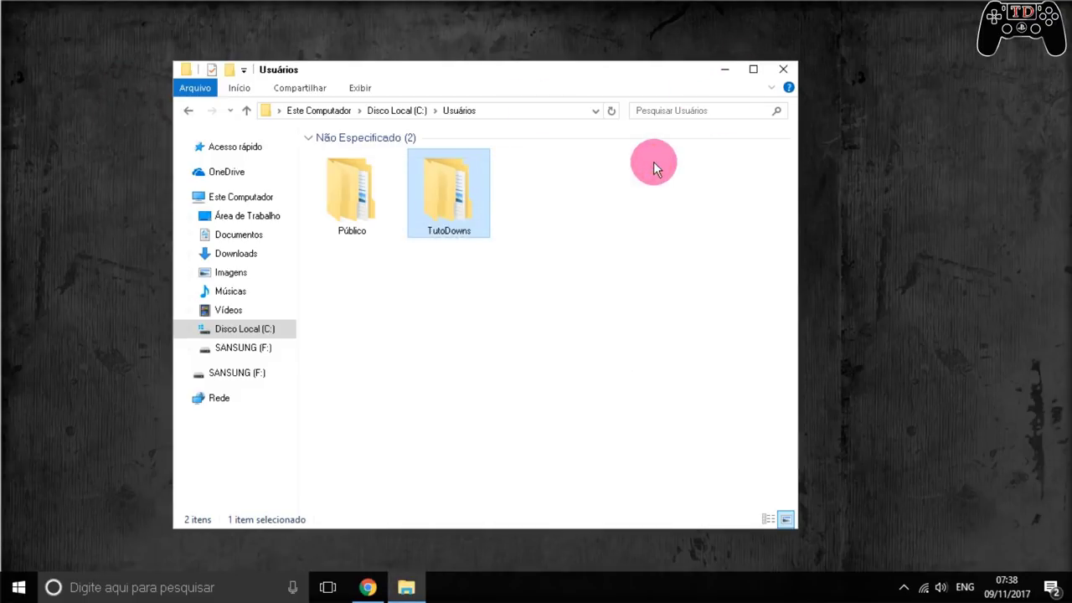
{"action": "left_click", "coordinate": [774, 72]}
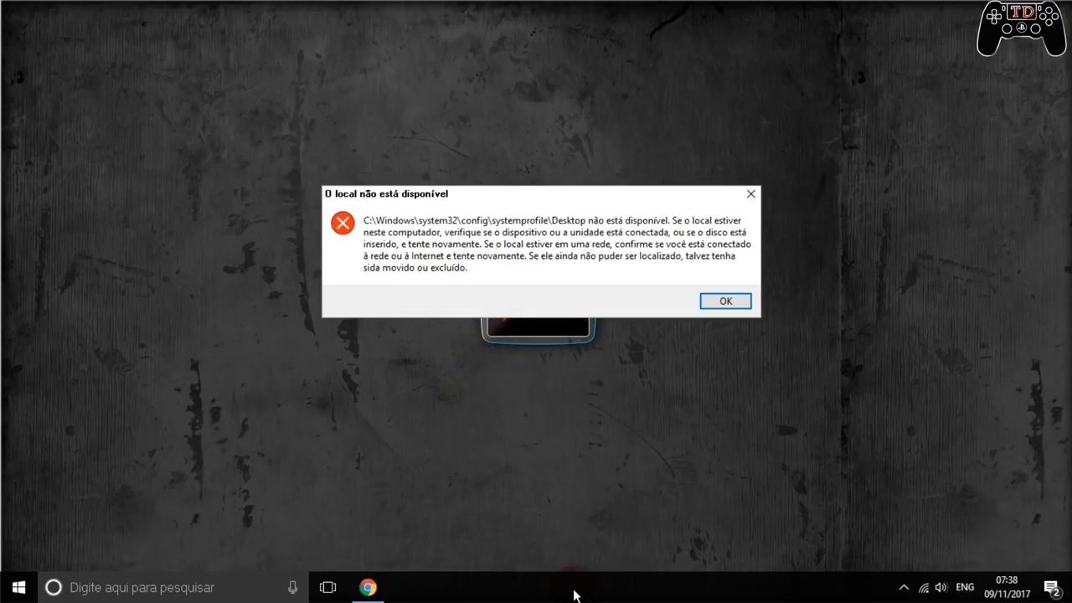
- Open Task Manager and end the first of the two Windows Explorer processes under the Windows processes
{"action": "right_click", "coordinate": [523, 598]}
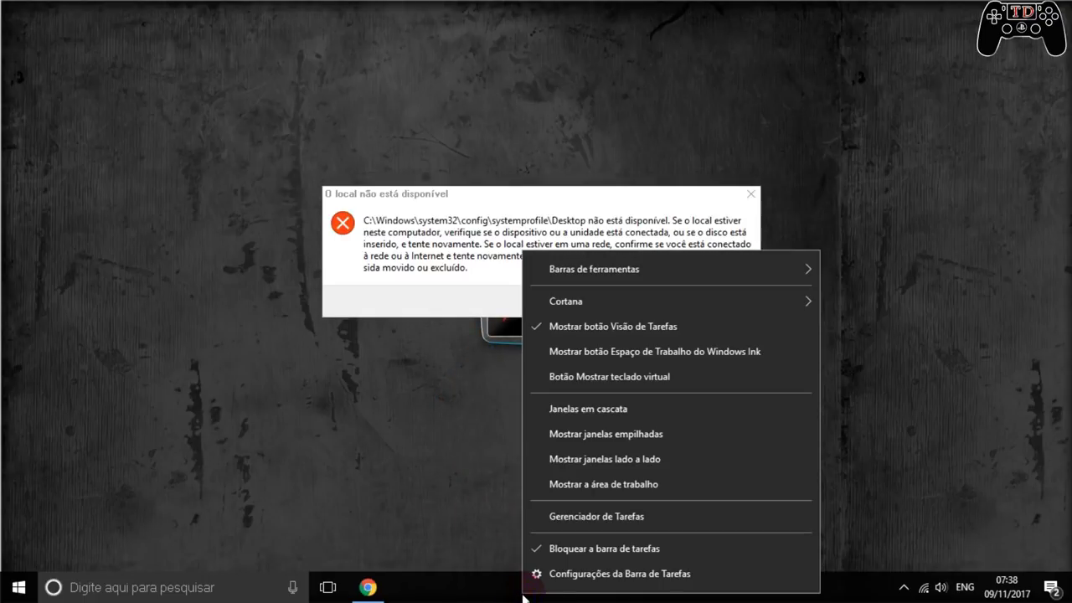
{"action": "left_click", "coordinate": [561, 519]}
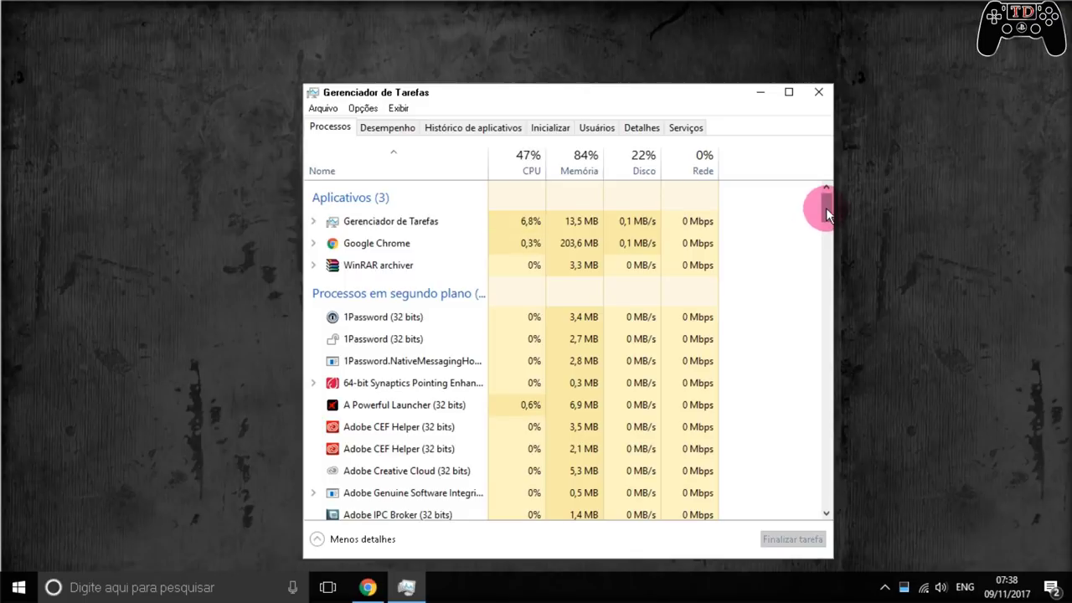
{"action": "left_click_drag", "start_coordinate": [825, 208], "coordinate": [844, 360]}
{"action": "left_click", "coordinate": [536, 230]}
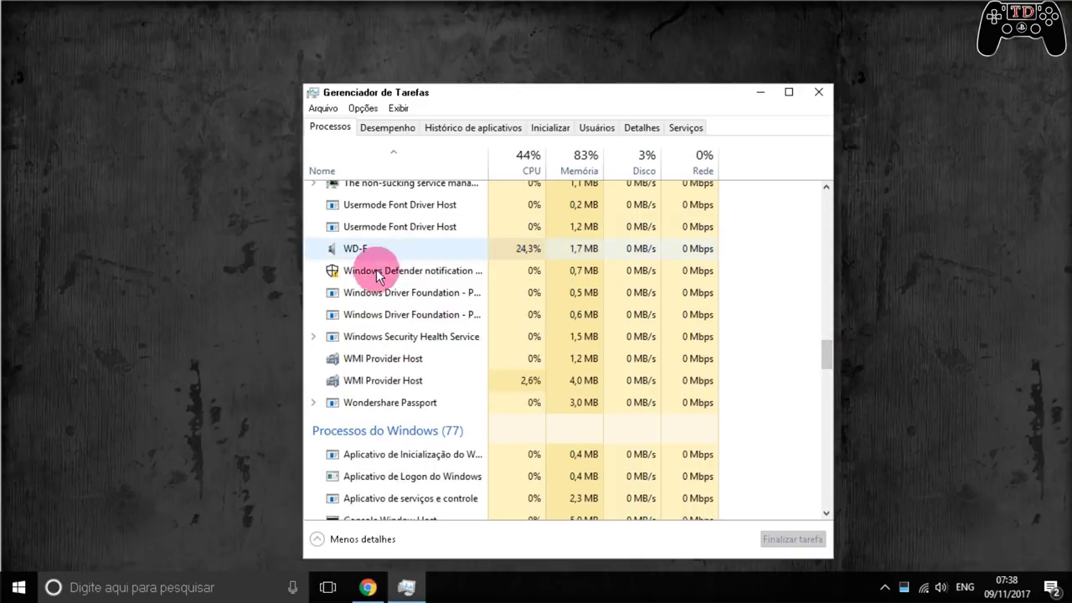
{"action": "scroll", "coordinate": [531, 435], "scroll_direction": "down", "scroll_amount": 5}
{"action": "scroll", "coordinate": [531, 434], "scroll_direction": "down", "scroll_amount": 12}
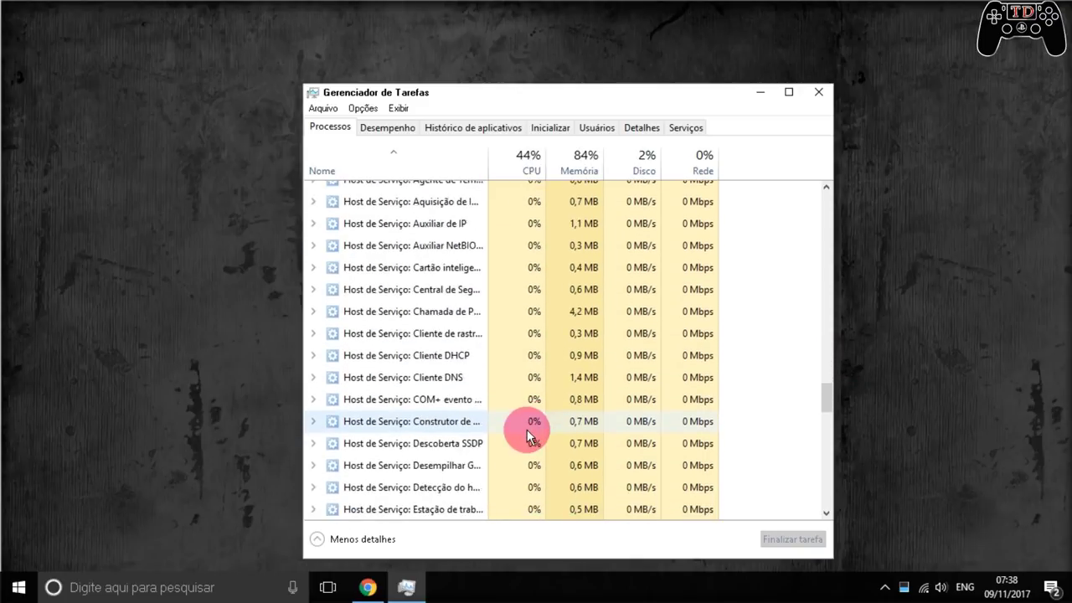
{"action": "scroll", "coordinate": [536, 429], "scroll_direction": "down", "scroll_amount": 7}
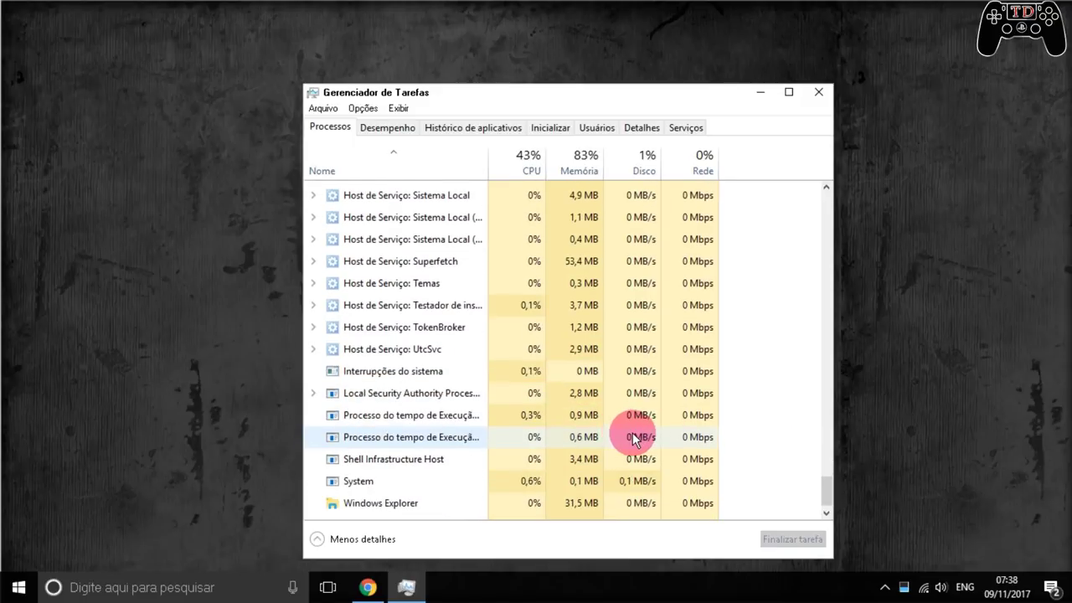
{"action": "scroll", "coordinate": [630, 435], "scroll_direction": "down", "scroll_amount": 1}
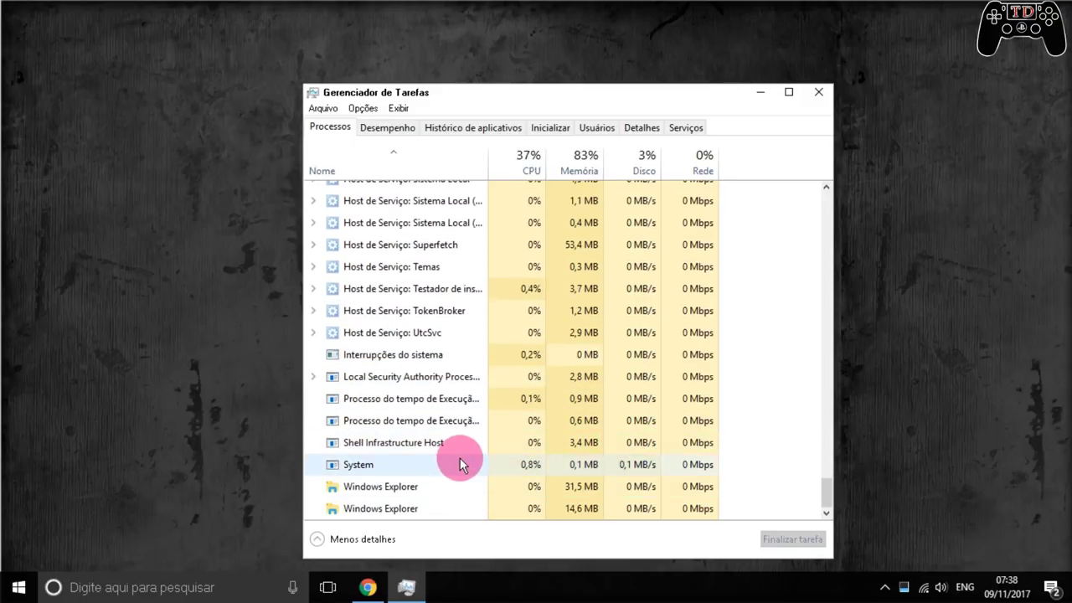
{"action": "right_click", "coordinate": [390, 492]}
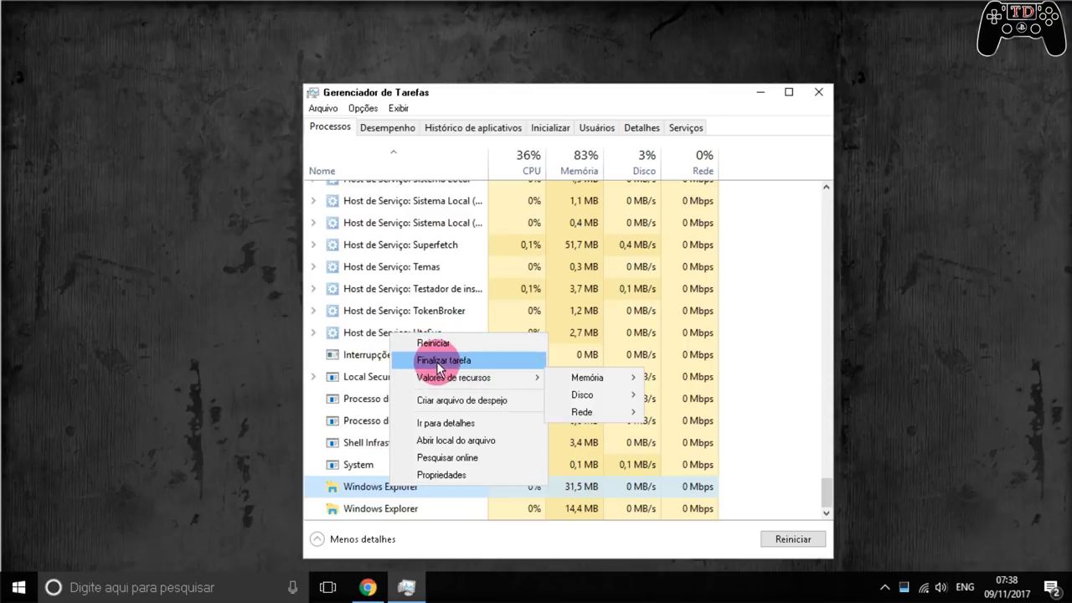
{"action": "left_click", "coordinate": [439, 363]}
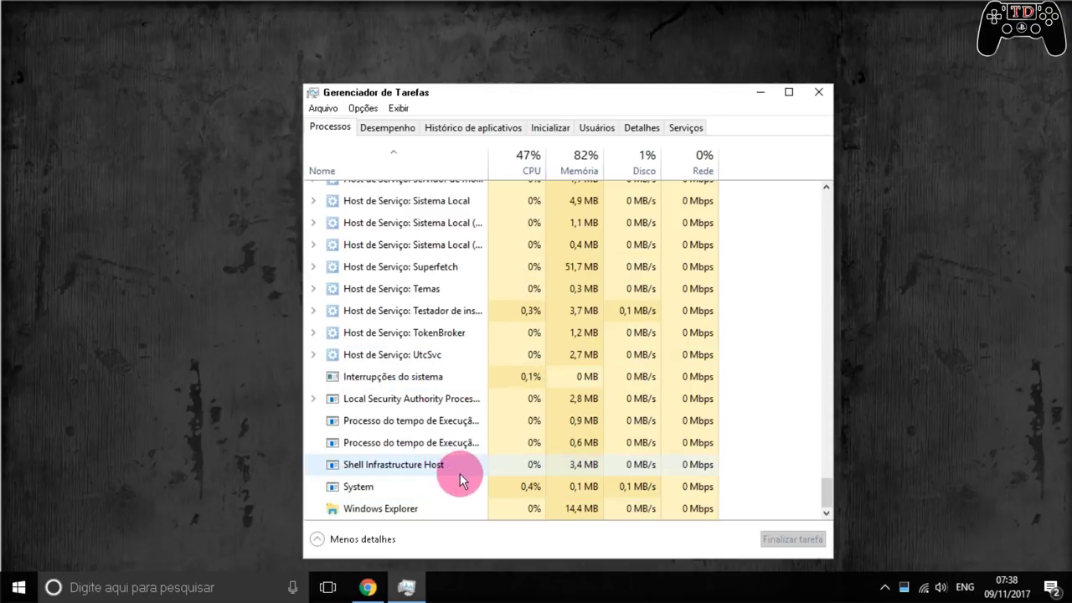
- End the remaining Windows Explorer process
{"action": "left_click", "coordinate": [399, 513]}
{"action": "right_click", "coordinate": [400, 512]}
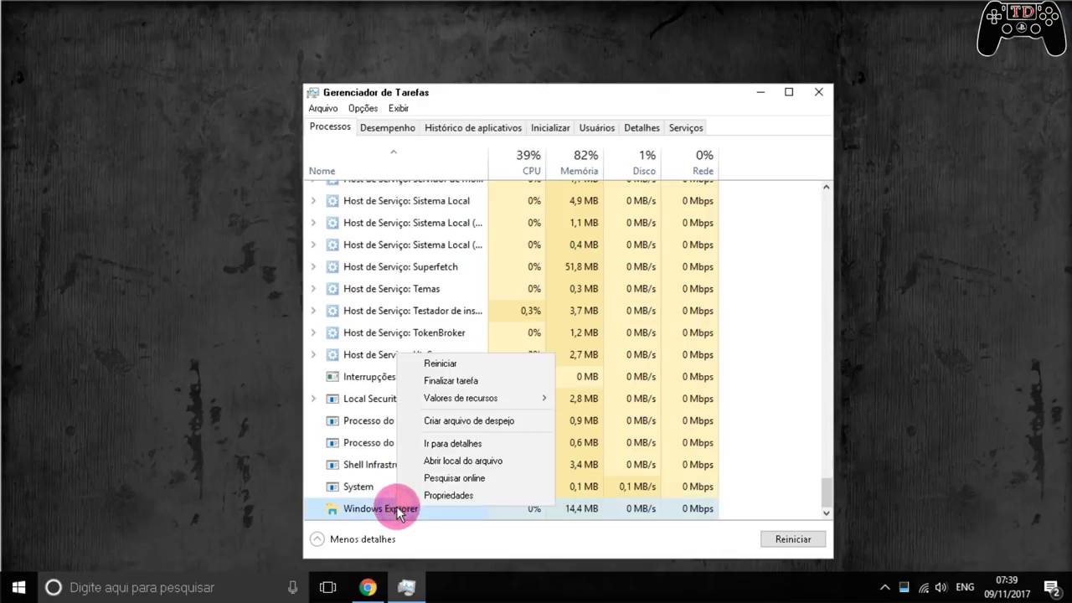
{"action": "left_click", "coordinate": [444, 392]}
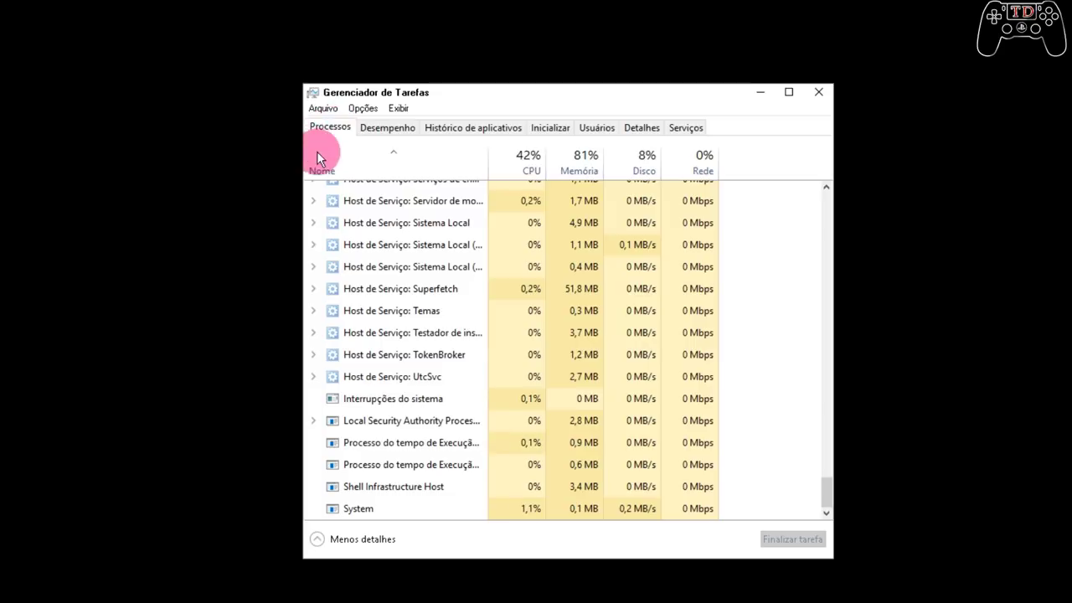
- Run a new task from Task Manager with the command explorer.exe, without administrative privileges
{"action": "left_click", "coordinate": [323, 109]}
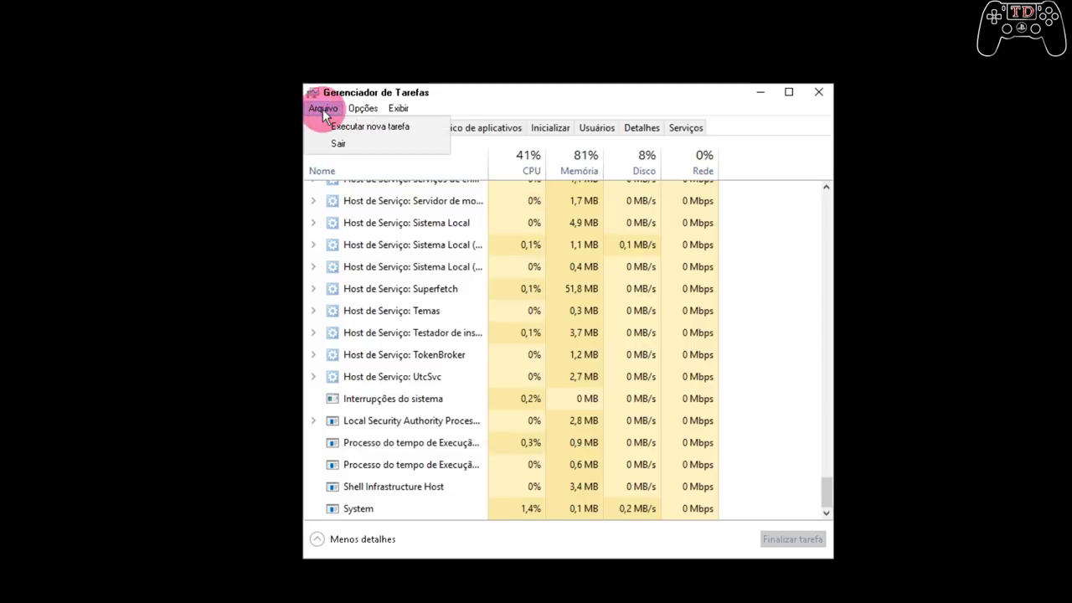
{"action": "left_click", "coordinate": [339, 126]}
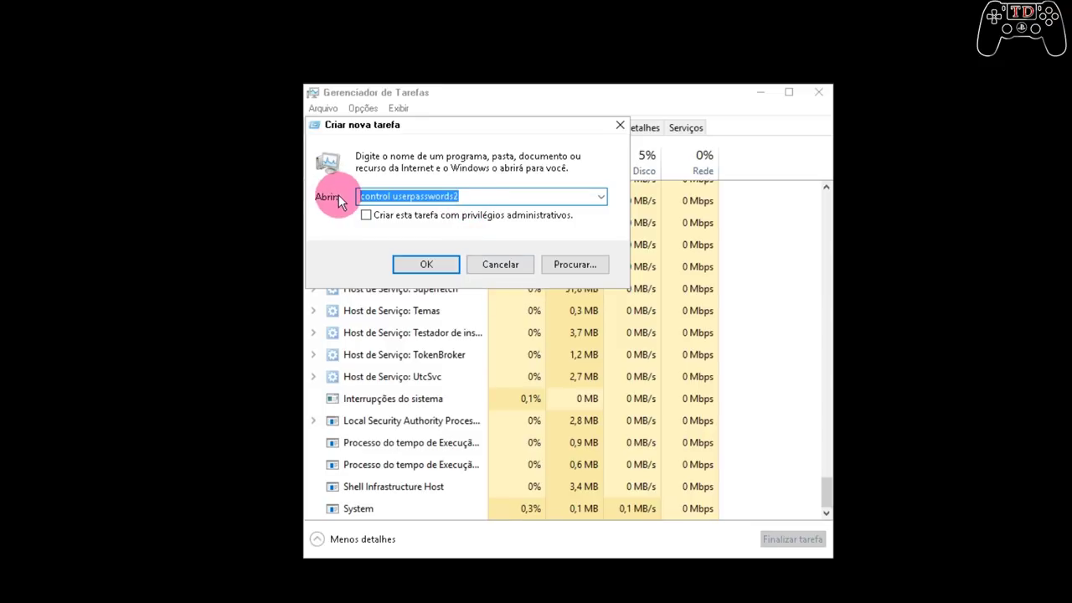
{"action": "type", "text": "exploer"}
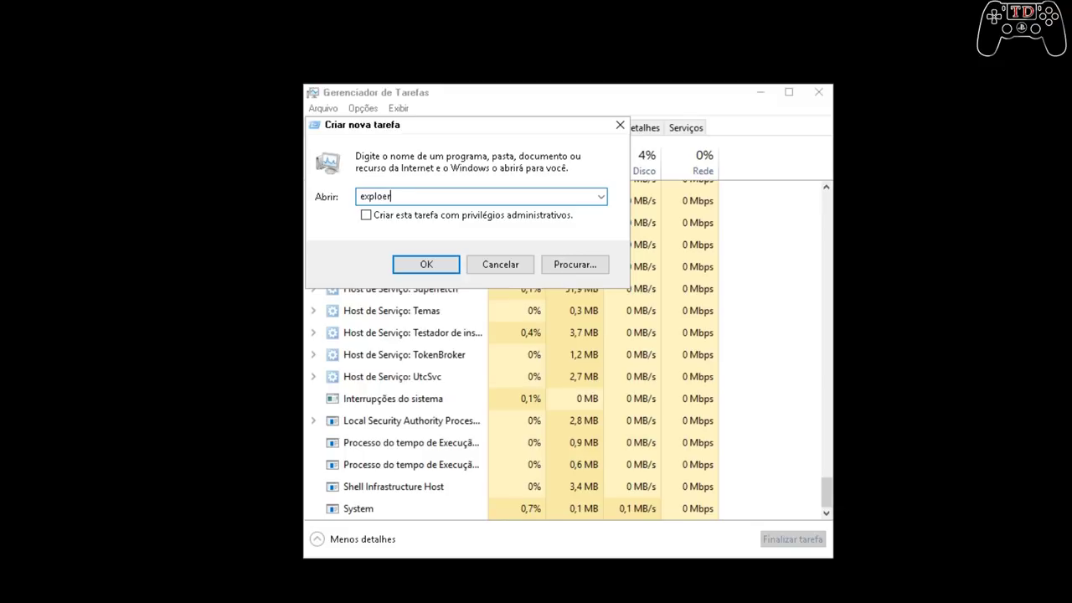
{"action": "type", "text": ".exe"}
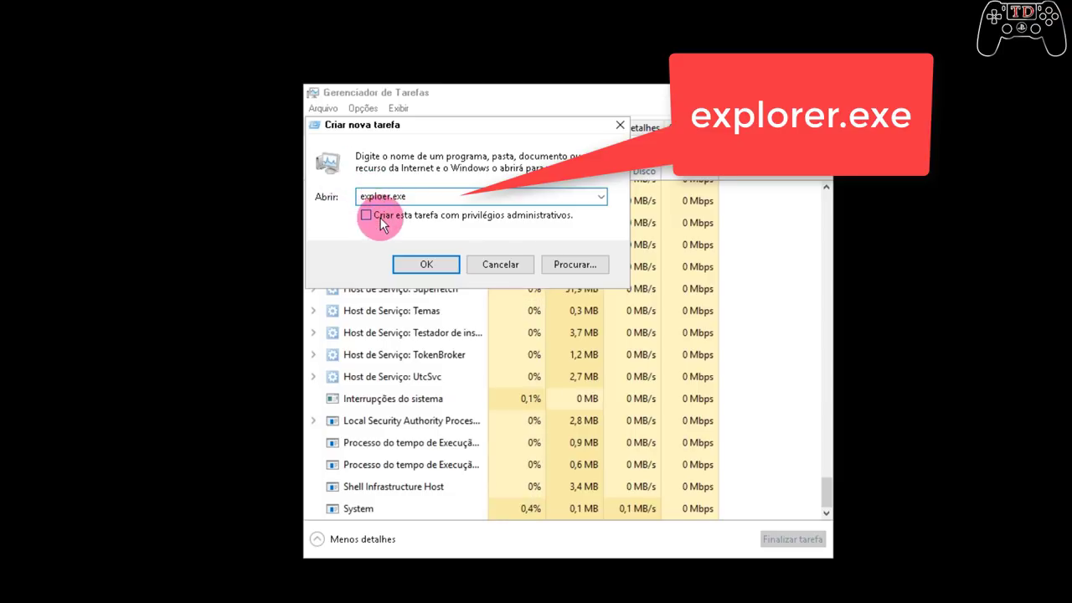
{"action": "type", "text": "r"}
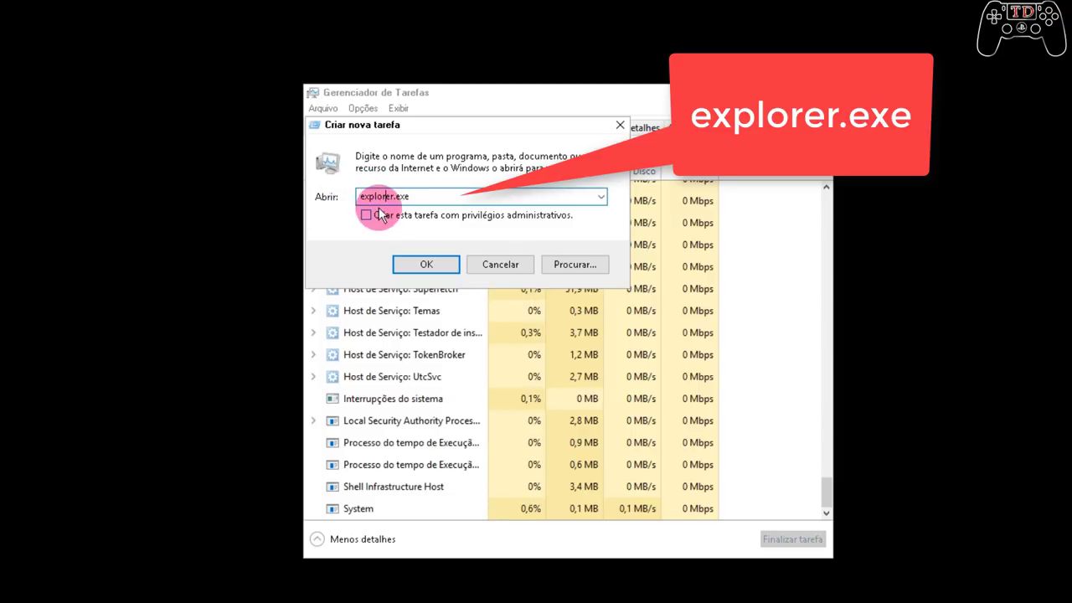
{"action": "left_click", "coordinate": [425, 264]}
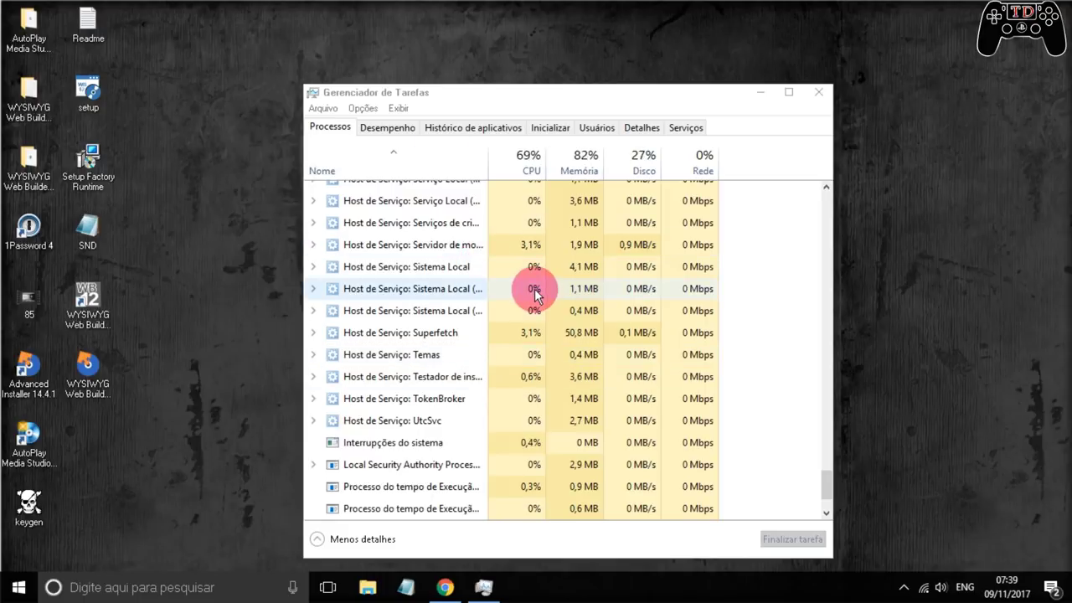
{"action": "scroll", "coordinate": [519, 309], "scroll_direction": "down", "scroll_amount": 1}
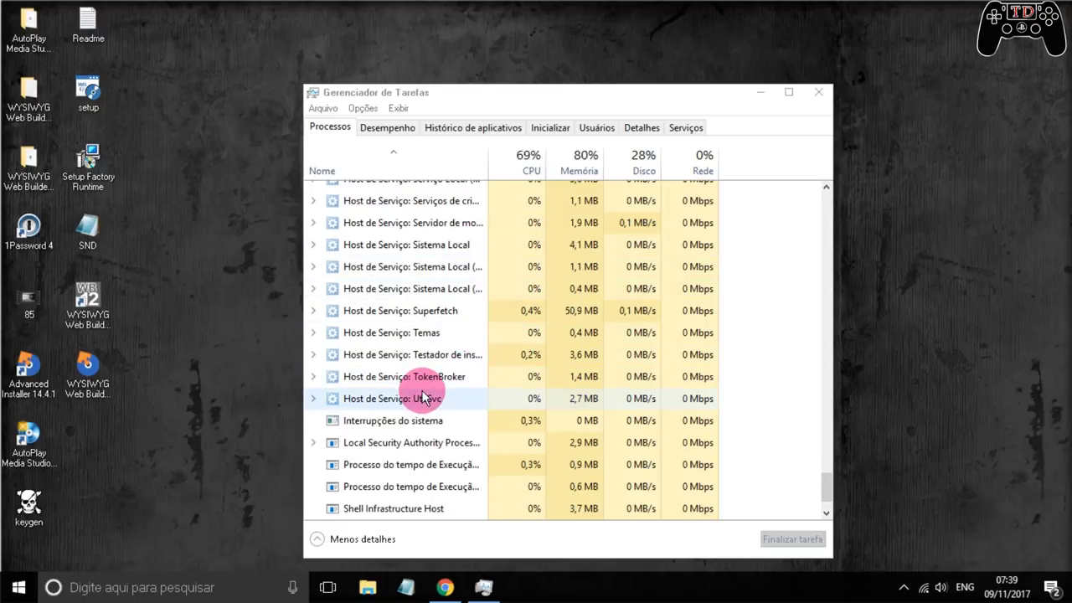